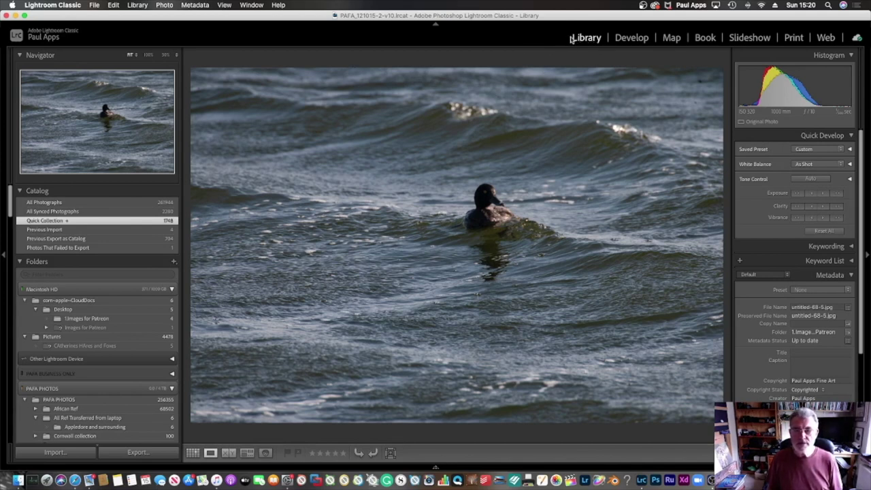
- Crop the seascape photo to a small frame tightly around the duck
click(632, 38)
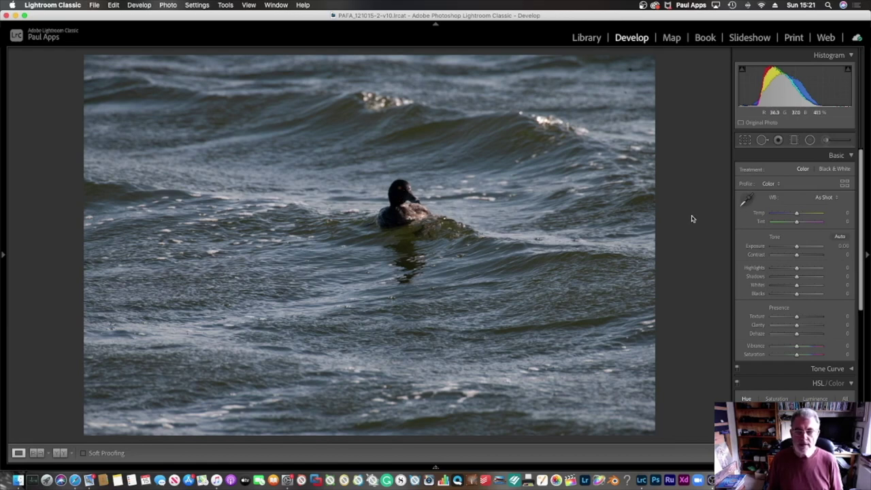
click(745, 140)
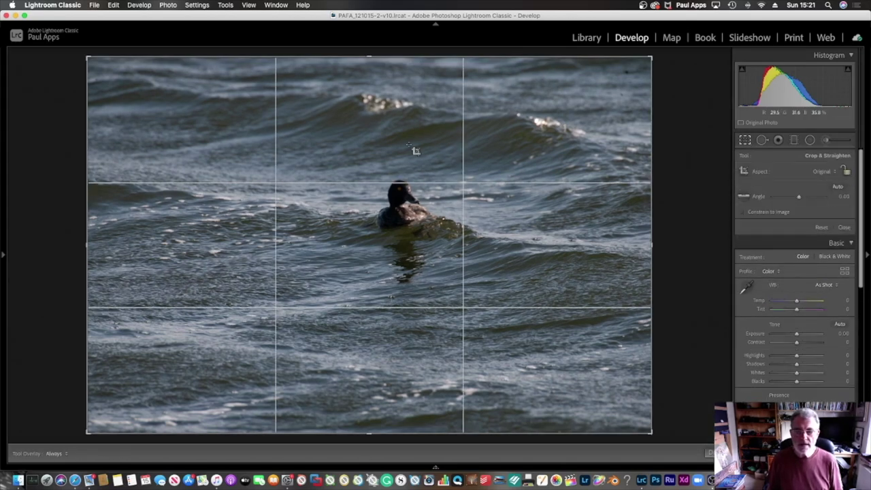
drag(87, 57, 195, 106)
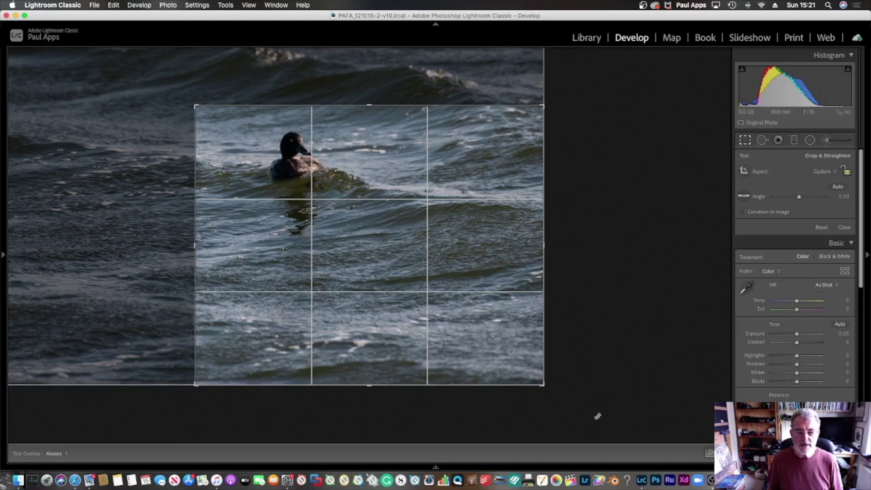
drag(542, 384, 445, 302)
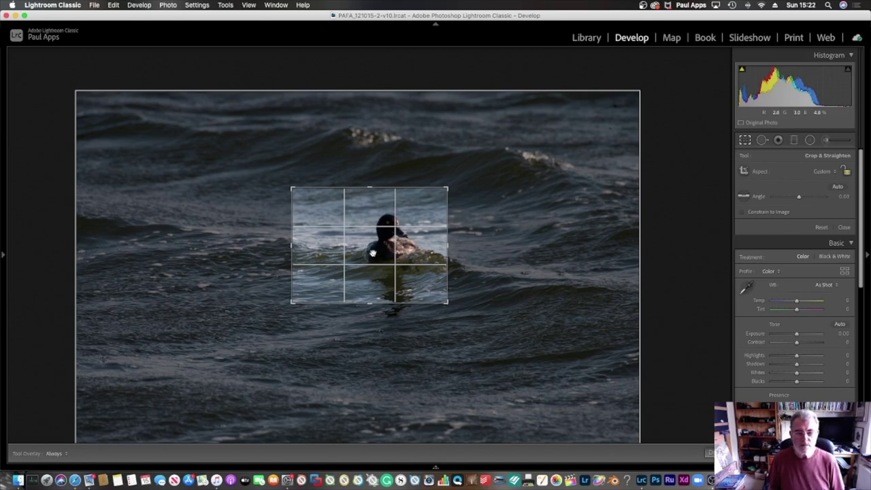
- Widen the crop to a landscape frame and reposition the photo so the duck sits near the upper-left thirds intersection
drag(446, 303, 503, 318)
mouse_move(394, 292)
mouse_down()
mouse_move(406, 292)
mouse_move(361, 286)
mouse_move(404, 298)
mouse_up()
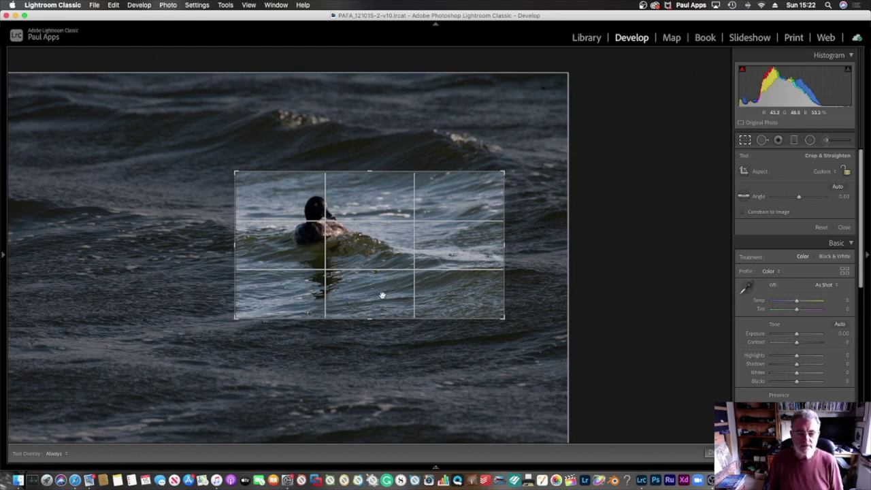
drag(381, 296, 391, 310)
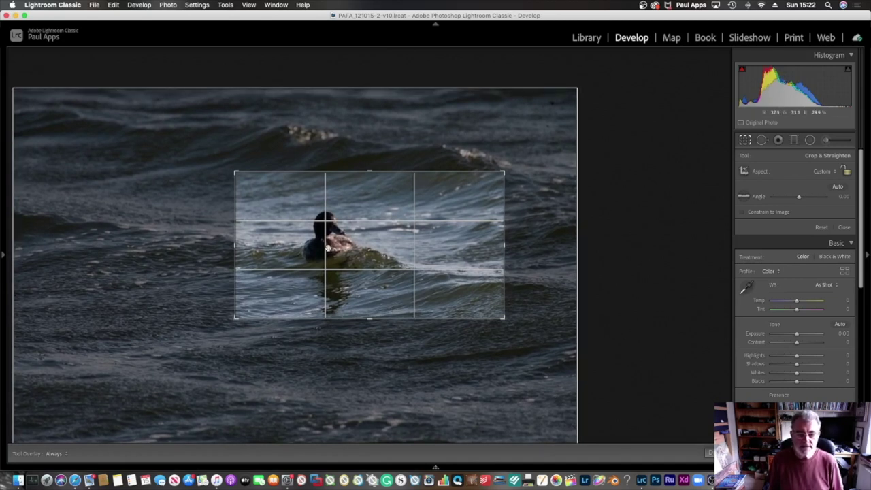
drag(382, 313, 377, 282)
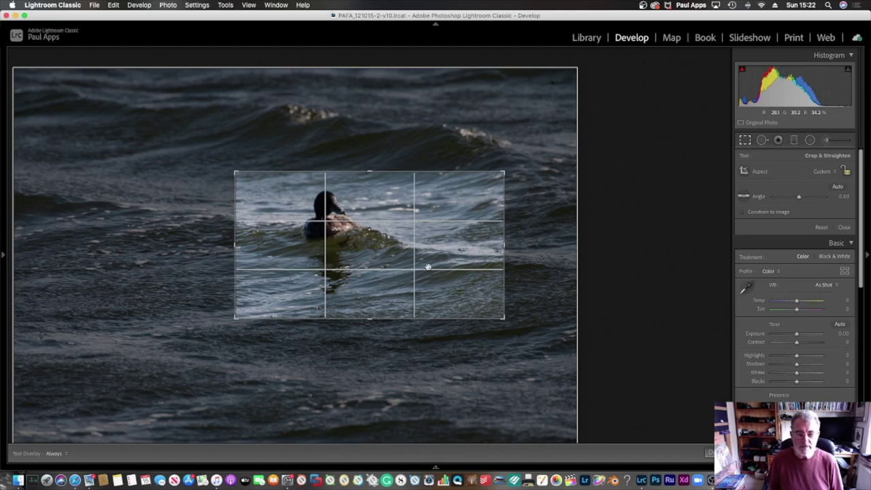
drag(386, 307, 384, 312)
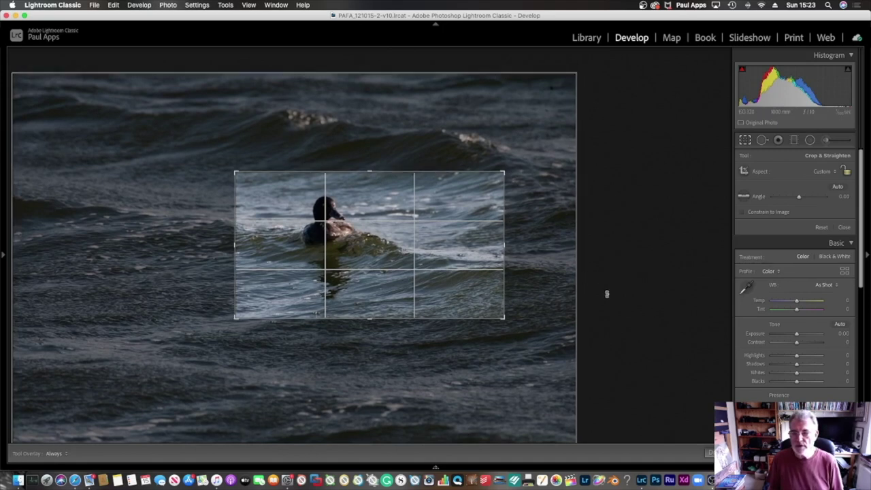
- Apply the landscape crop, inspect the cropped duck photo, and restore the uncropped image
scroll(775, 341, down, 10)
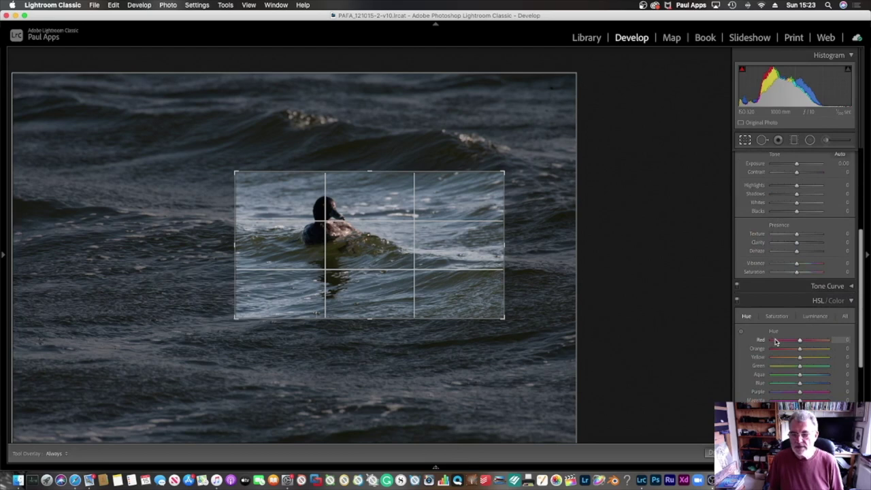
scroll(775, 342, down, 5)
scroll(773, 342, up, 15)
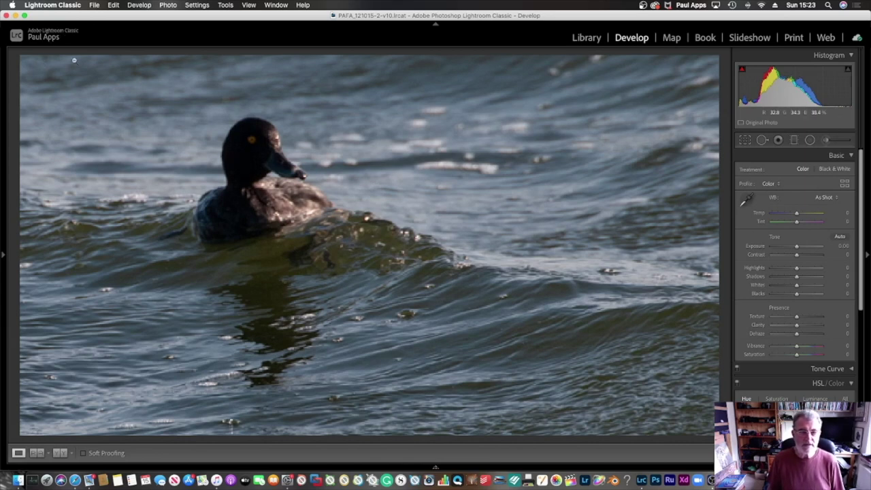
click(361, 171)
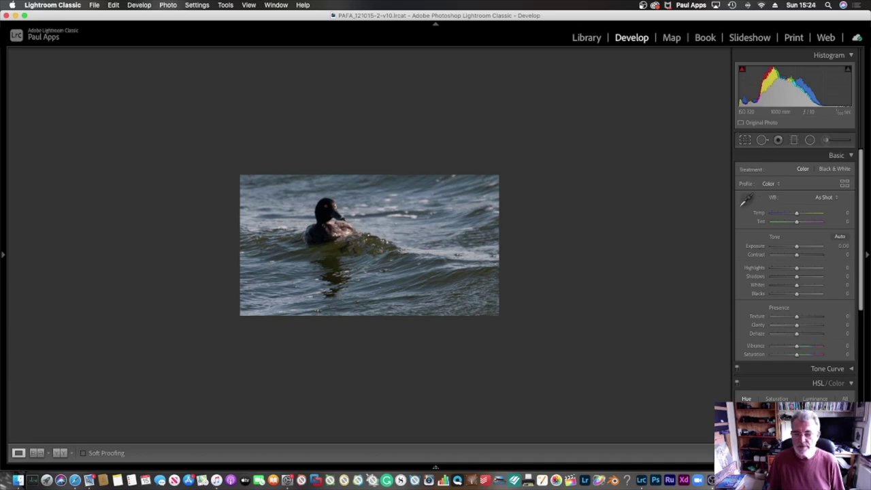
click(460, 310)
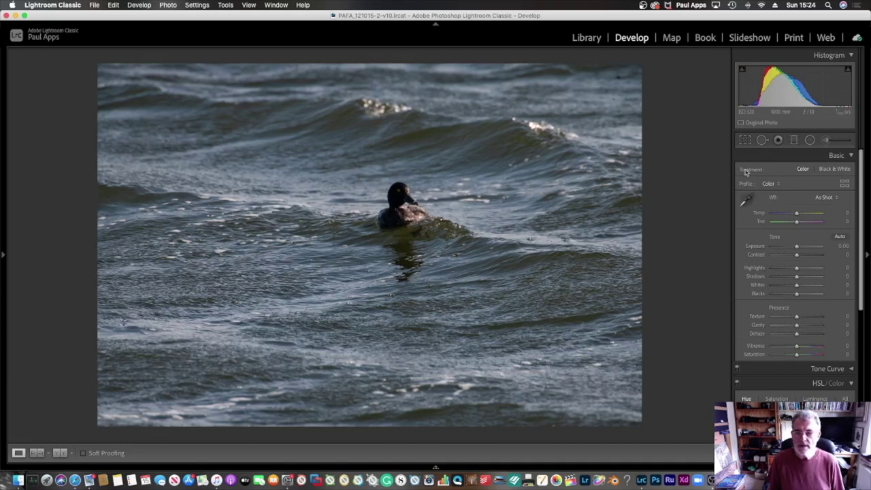
- Crop the photo to a portrait frame with the duck near the upper-left thirds intersection and its reflection below
click(745, 140)
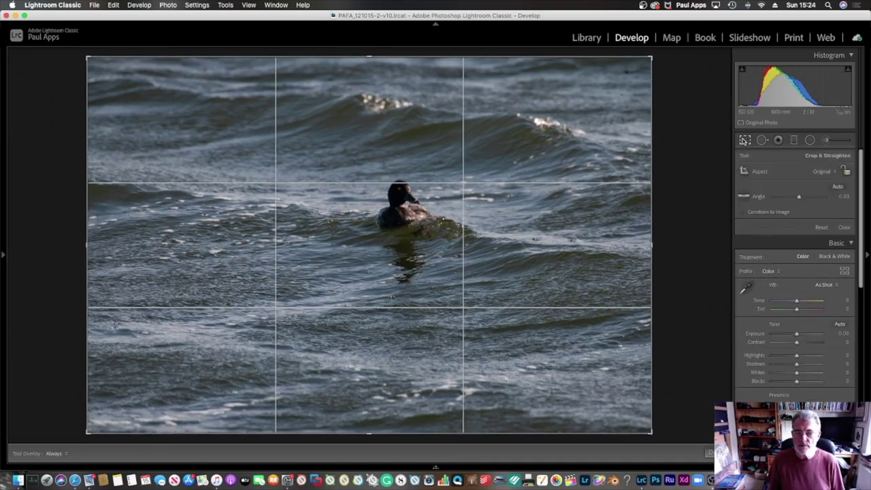
click(745, 140)
click(748, 140)
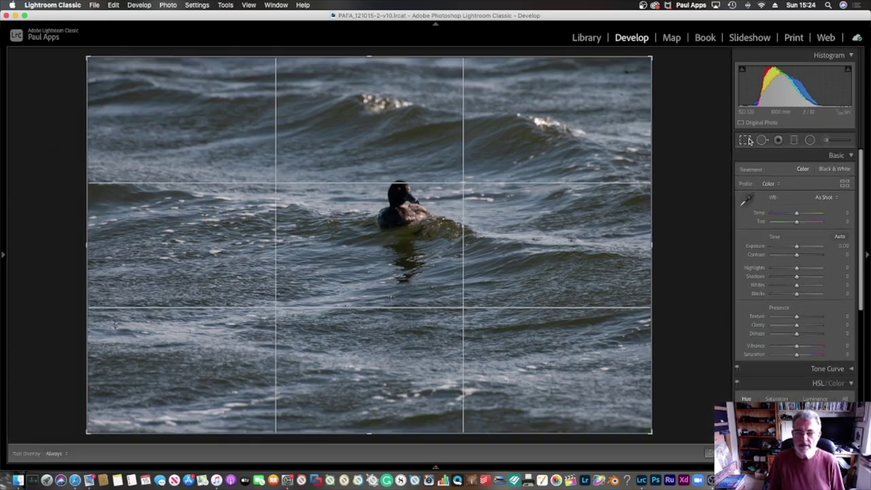
drag(86, 58, 210, 106)
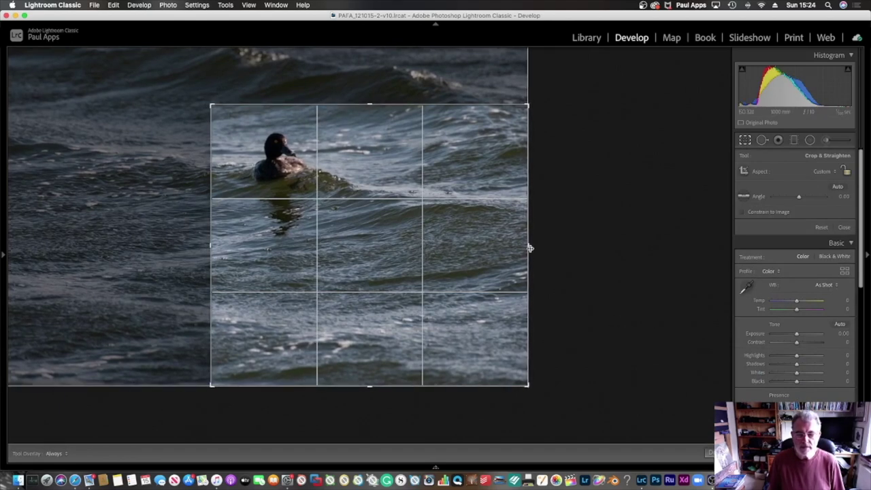
drag(528, 246, 443, 238)
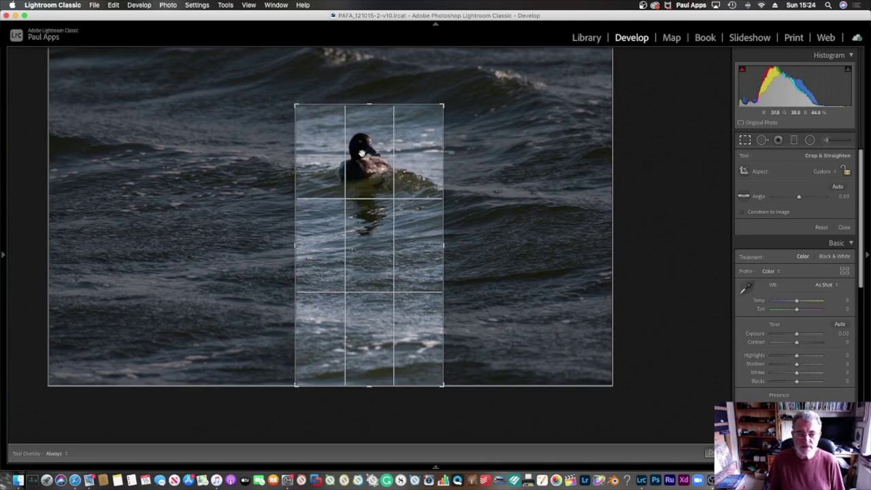
drag(361, 152, 347, 155)
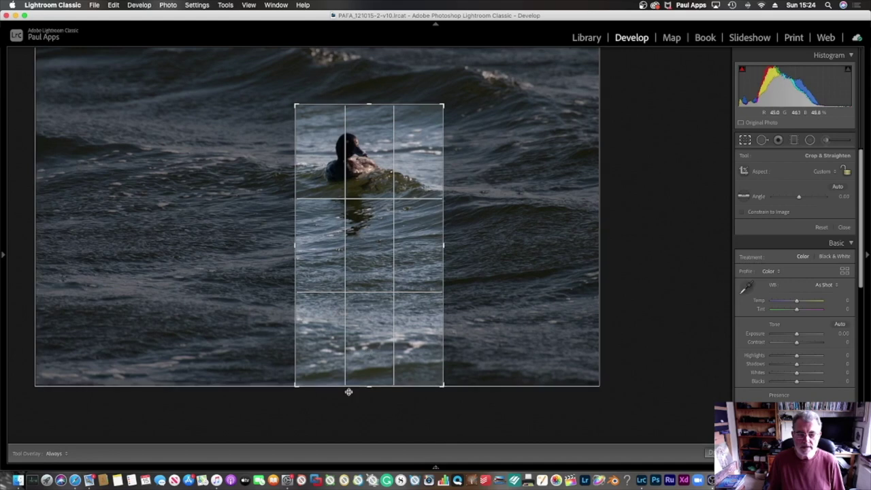
drag(369, 385, 359, 336)
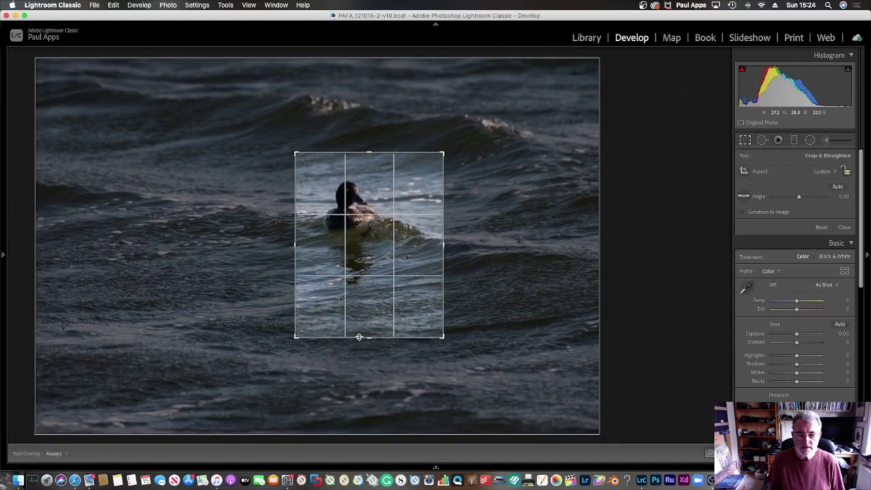
double_click(383, 279)
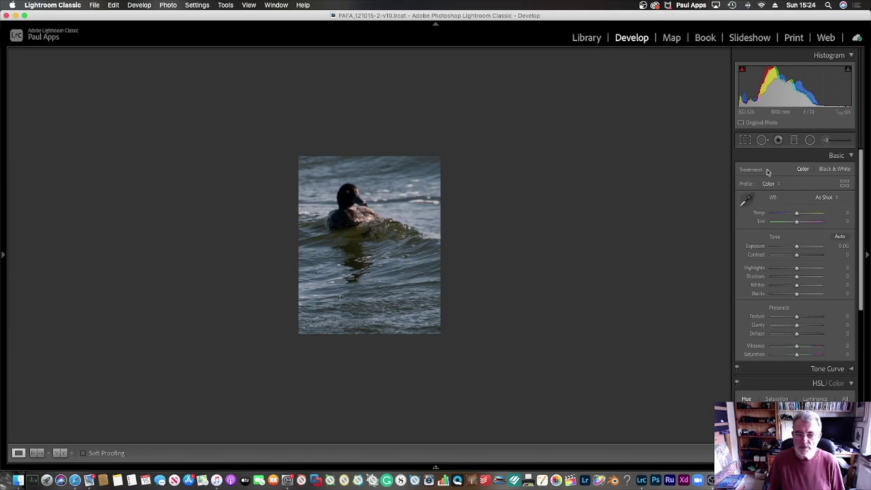
- Check the portrait crop against the thirds grid and undo the crop
click(745, 139)
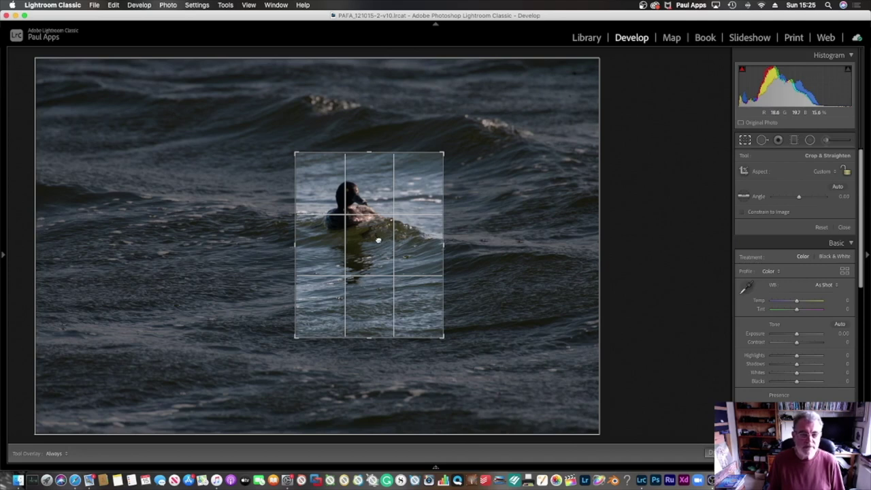
key(Return)
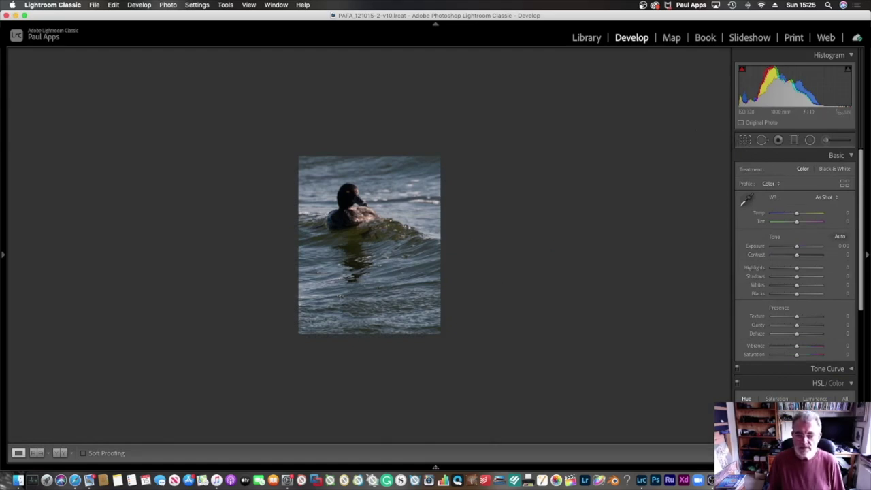
key(super+z)
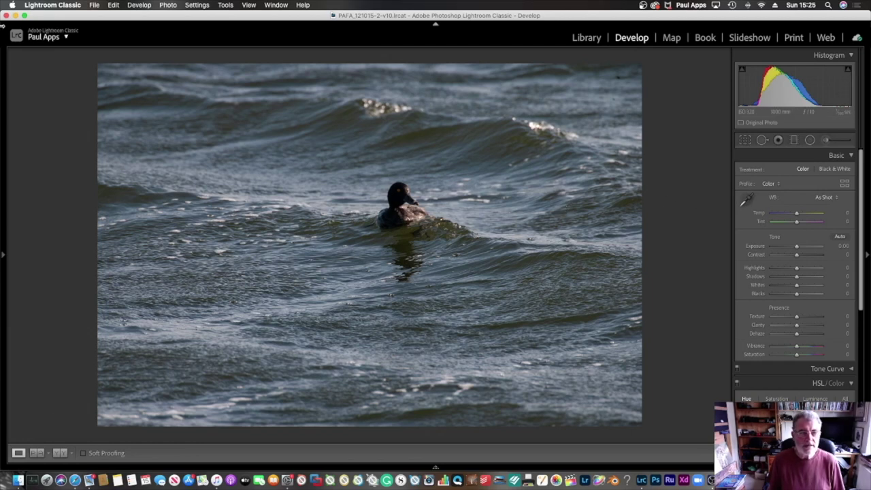
- Examine the duck's placement in the panoramic photo untitled-68-3.jpg against the crop tool's thirds grid
click(577, 38)
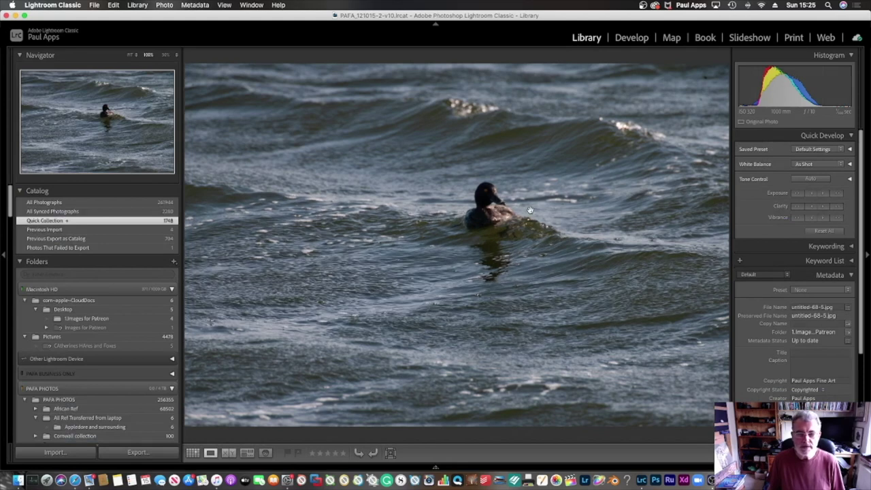
key(Left)
key(Left)
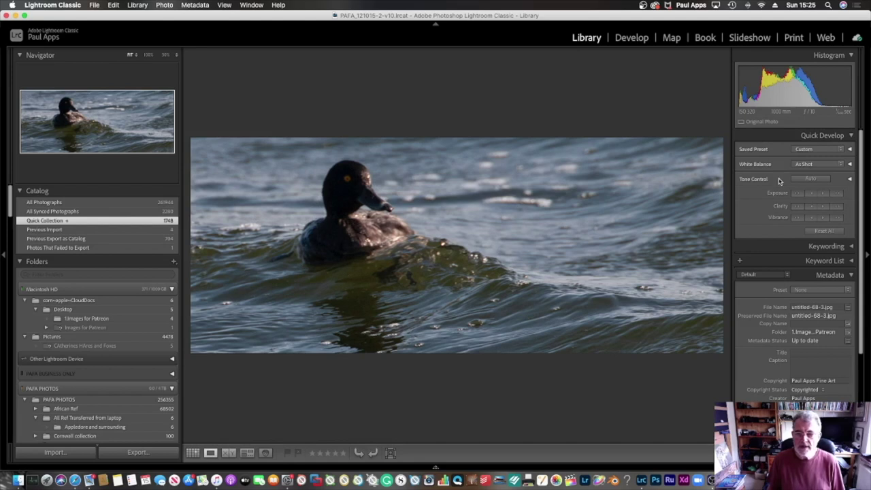
click(633, 35)
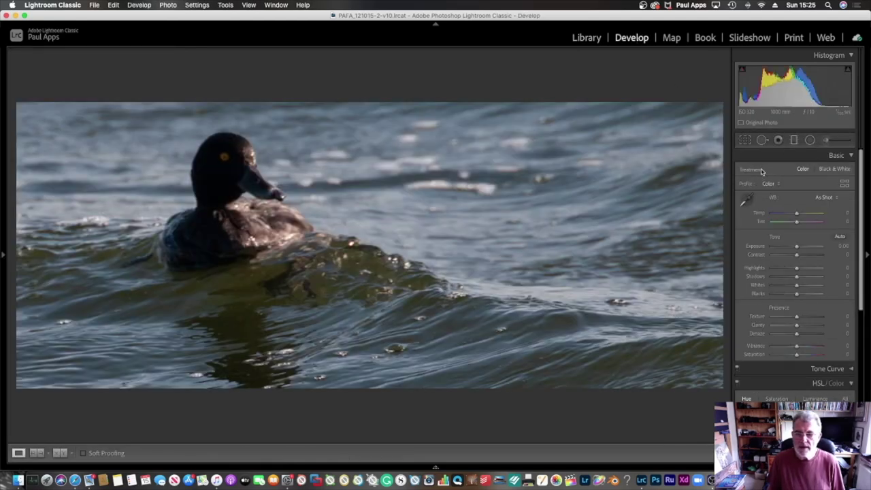
click(745, 140)
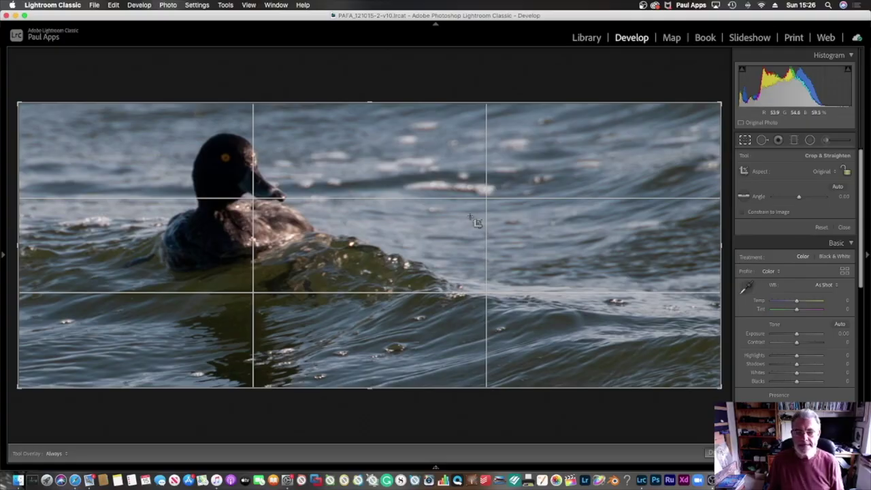
click(745, 140)
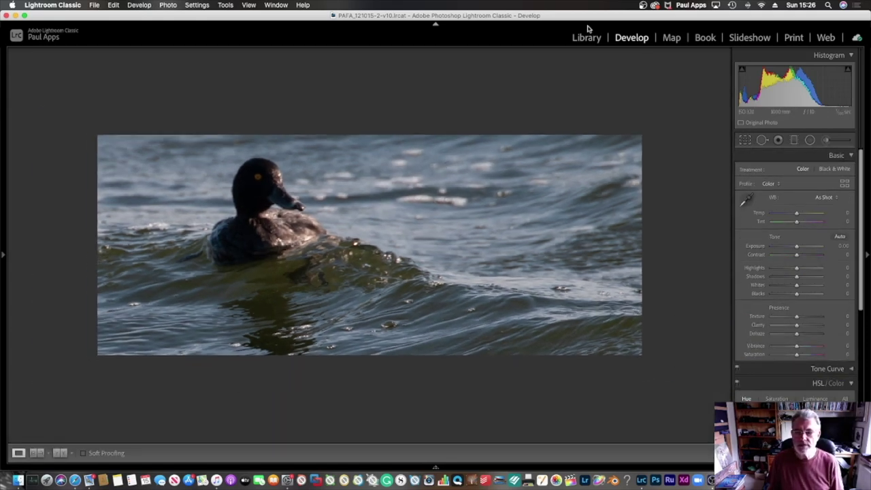
- Examine the duck's placement in the portrait photo untitled-68.jpg against the crop tool's thirds grid
click(586, 37)
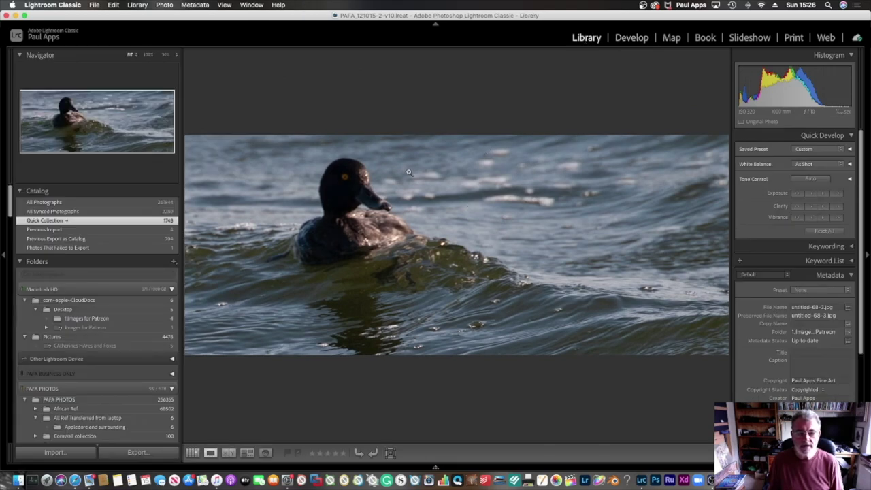
key(Right)
key(Right)
key(Right)
key(Right)
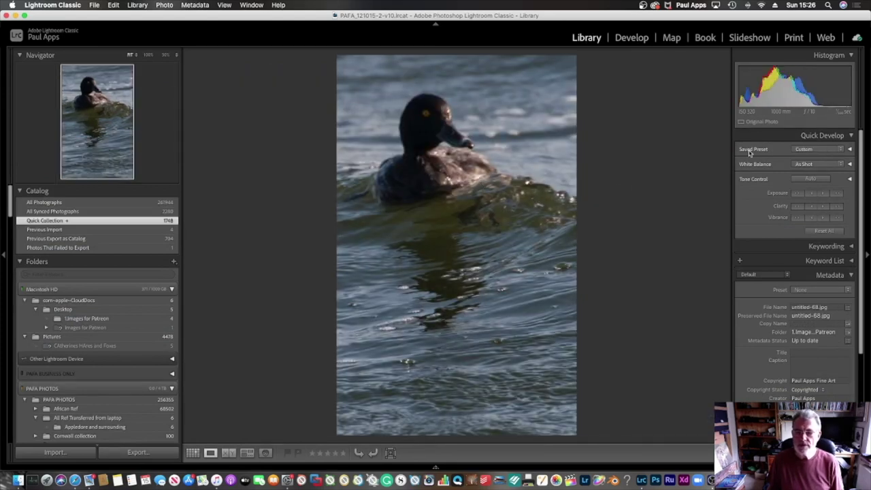
click(631, 40)
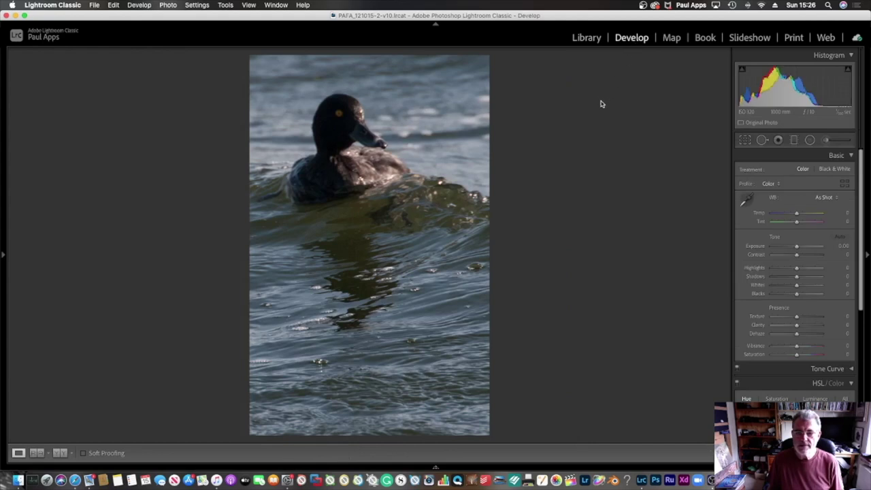
click(745, 140)
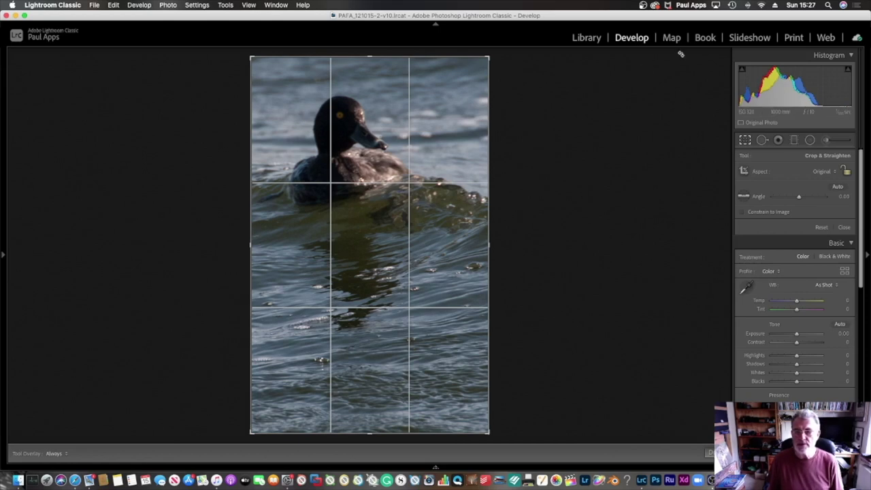
click(745, 144)
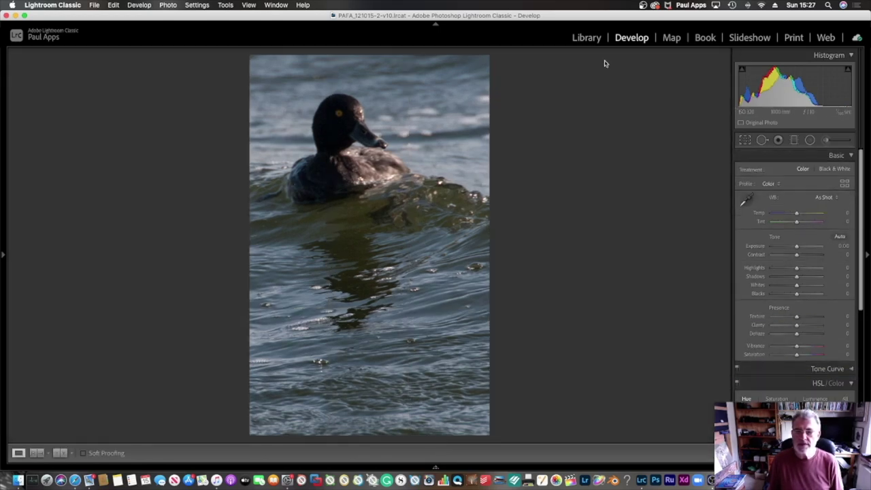
- Crop the wagtail photo untitled-59.CR2, trimming mainly the top and right edge so the bird sits near the upper thirds line
click(590, 43)
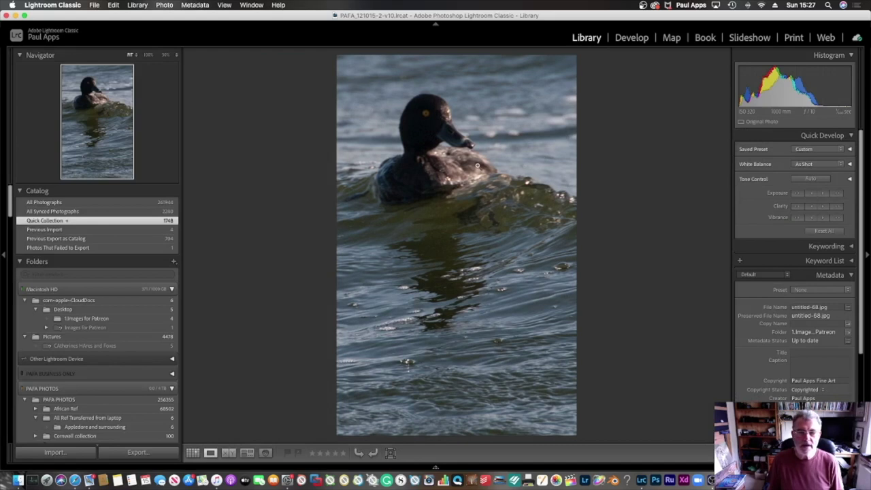
key(Right)
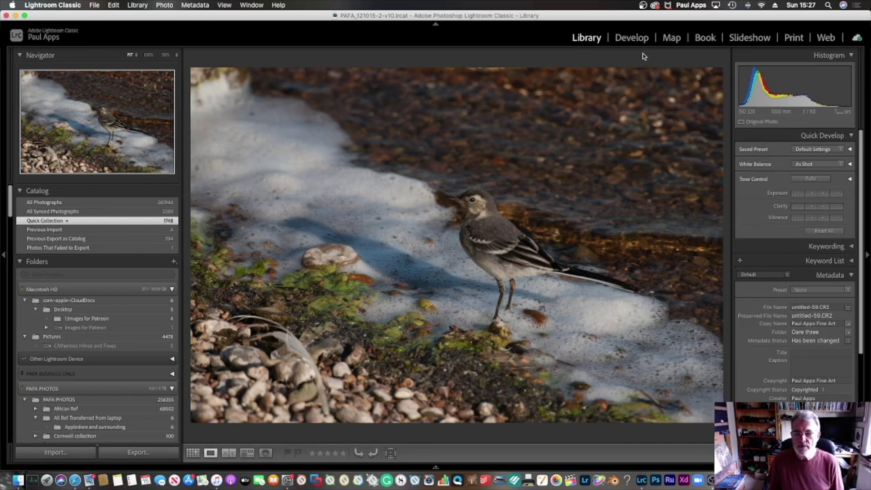
click(629, 38)
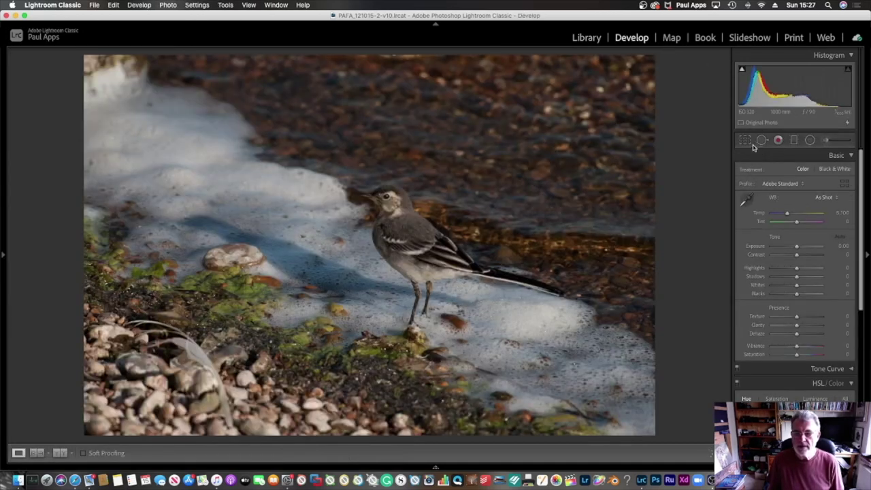
click(746, 140)
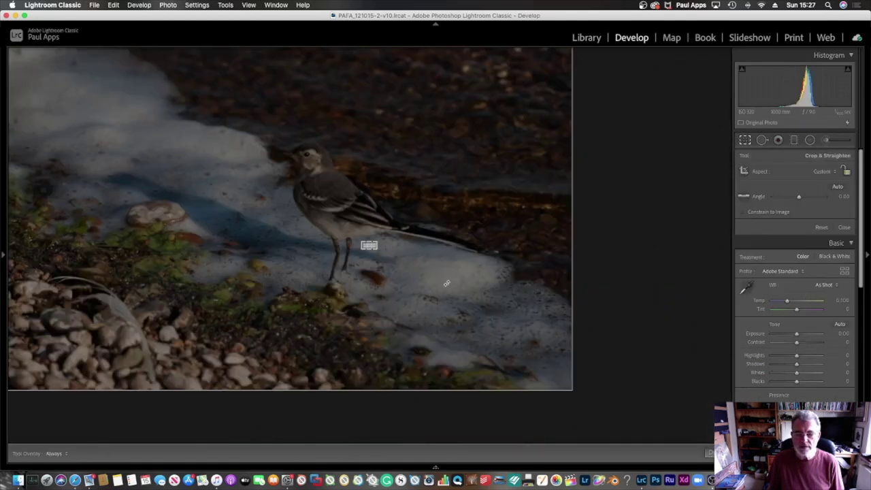
drag(453, 287, 368, 244)
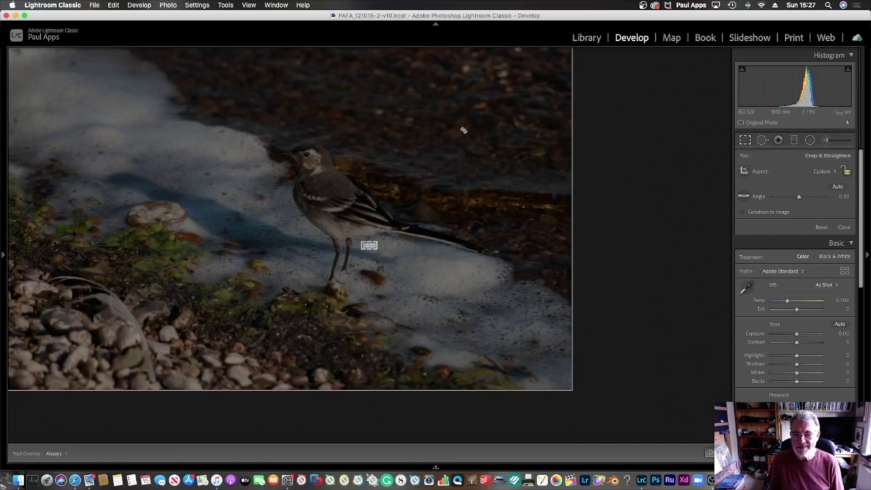
key(super+z)
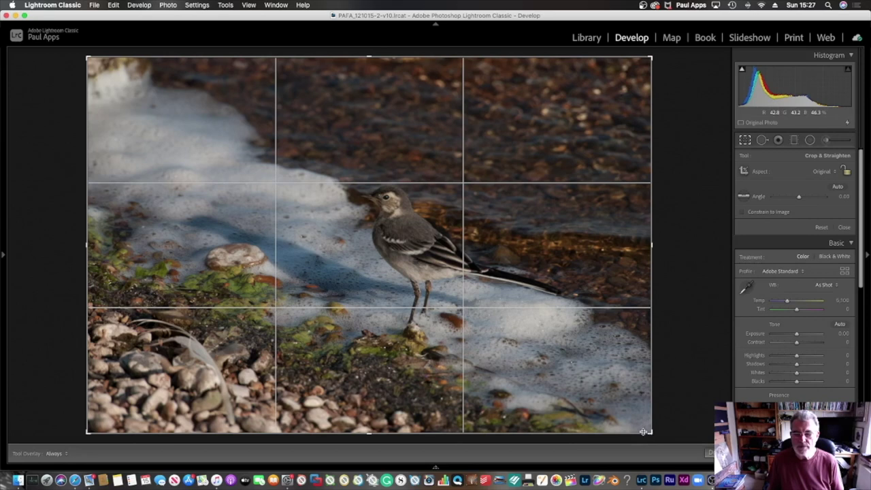
drag(651, 432, 637, 429)
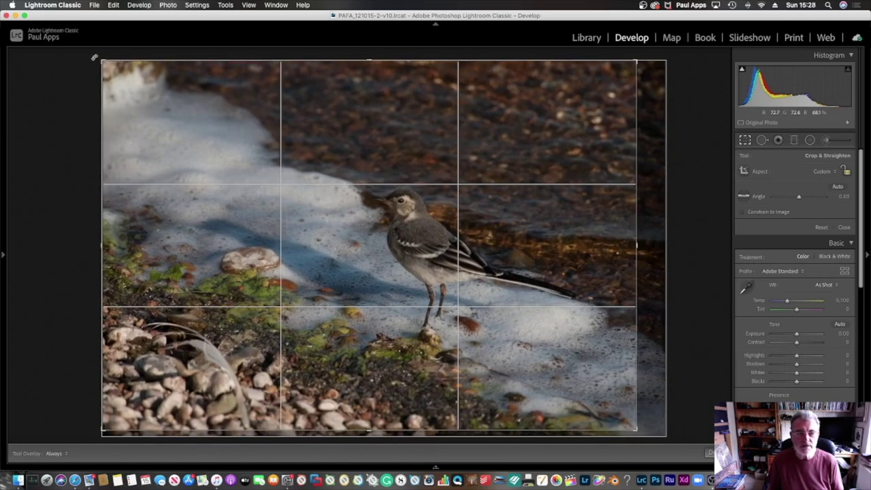
drag(102, 60, 106, 96)
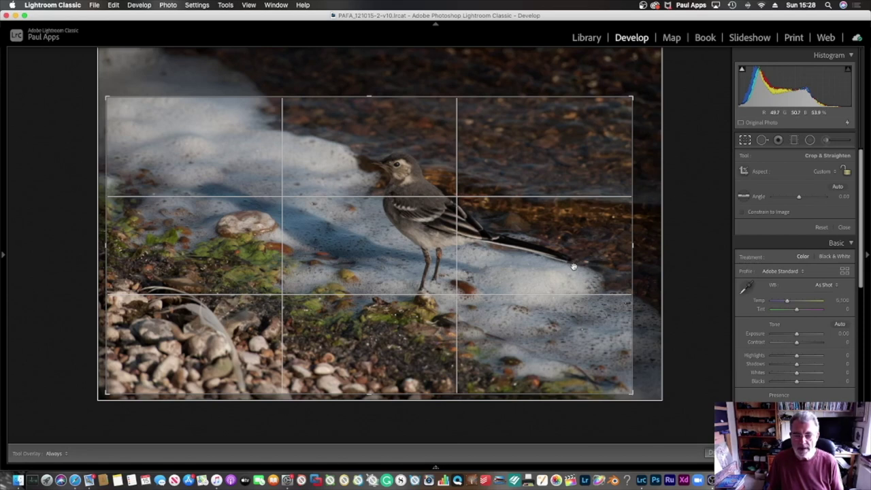
key(Return)
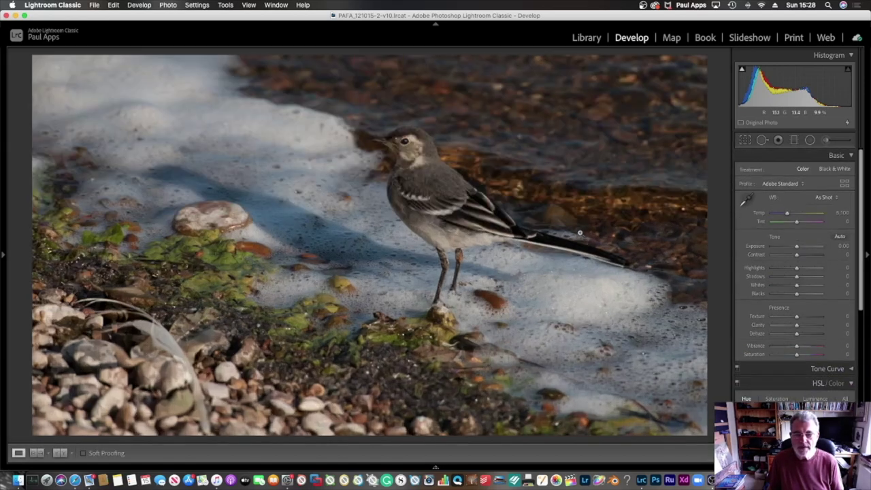
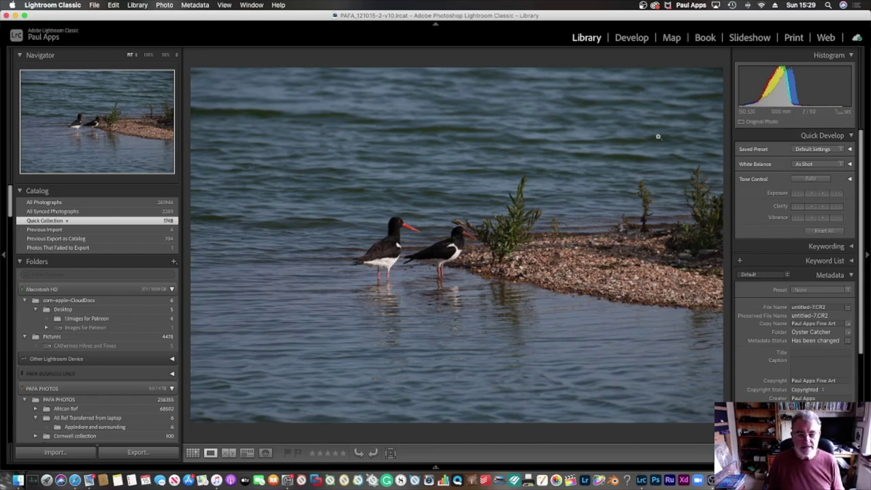
- Crop the oystercatcher photo untitled-7.CR2 tightly around the two birds and the nearest bush, keeping their reflections below
click(632, 38)
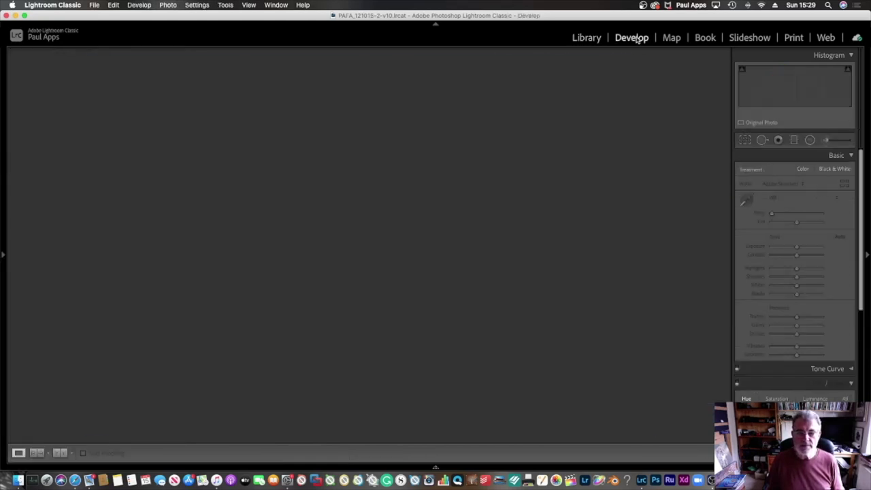
click(745, 140)
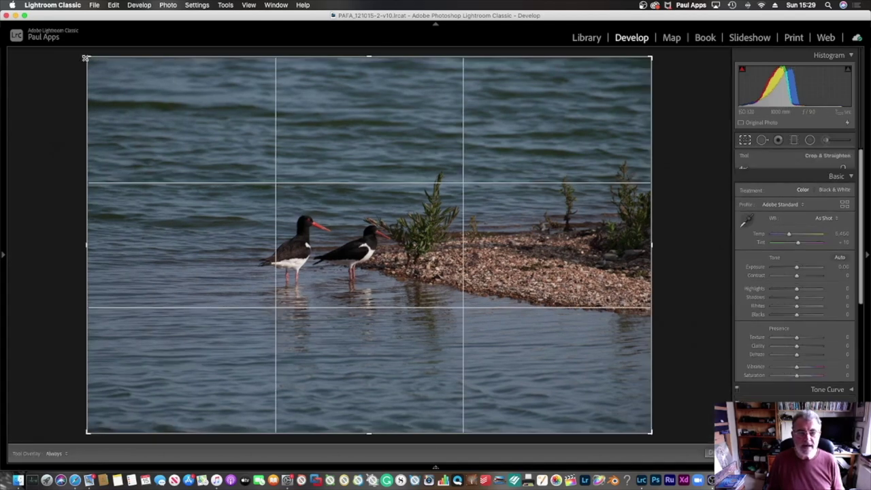
drag(86, 59, 155, 123)
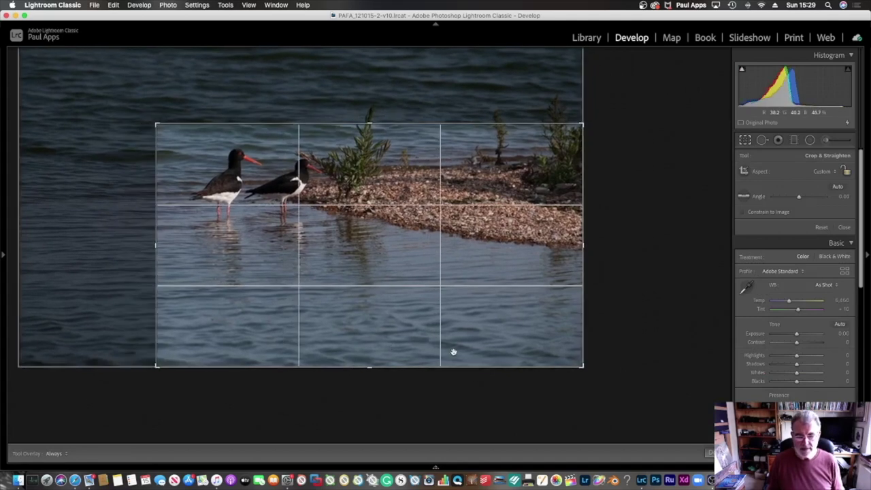
drag(582, 366, 504, 331)
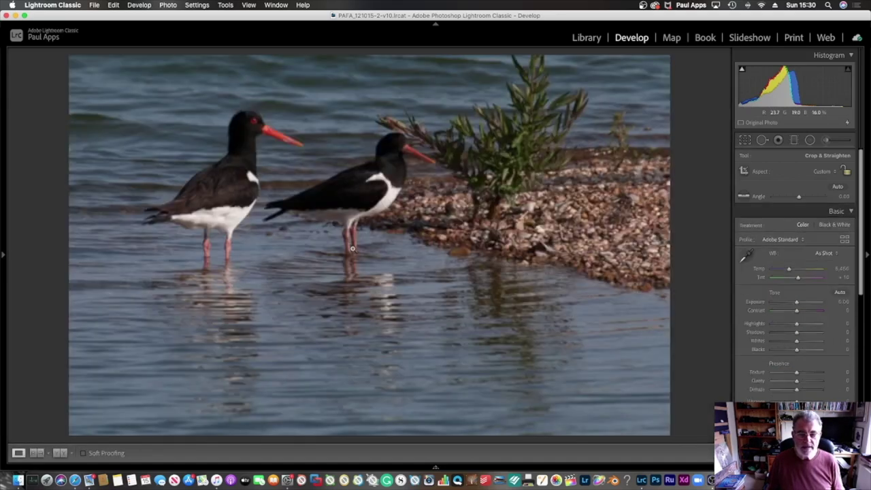
key(Return)
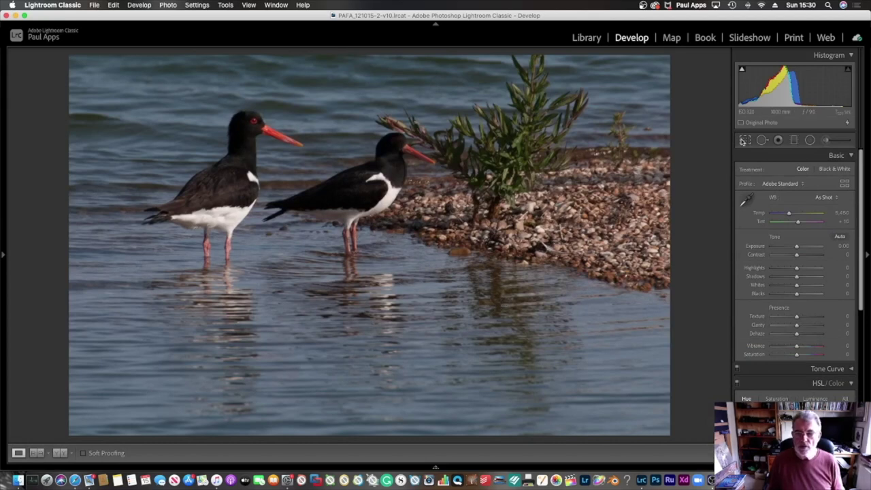
- Shift the photo slightly within the crop frame so the leading oystercatcher lines up with the left thirds line
click(745, 139)
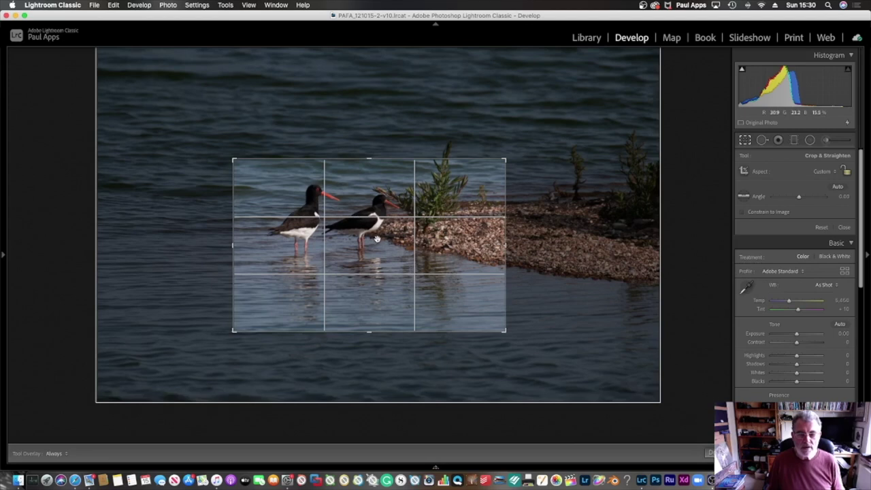
mouse_move(373, 243)
mouse_down()
mouse_move(388, 246)
mouse_move(379, 247)
mouse_up()
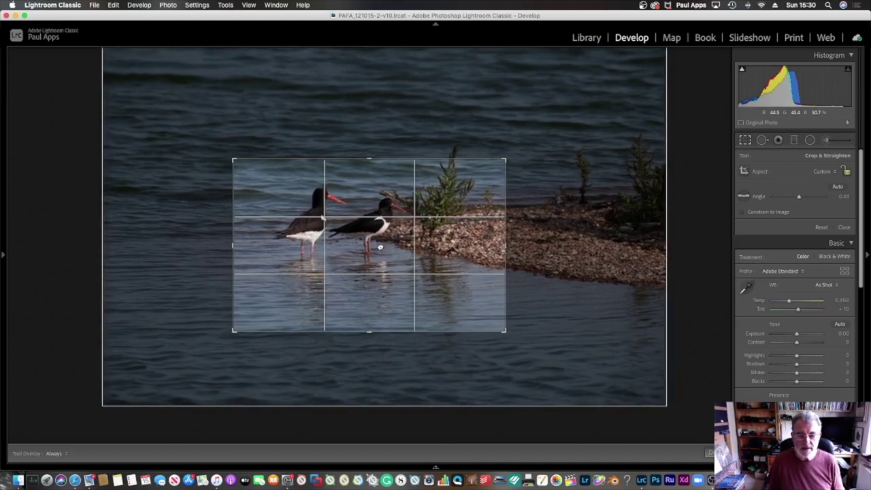
click(745, 141)
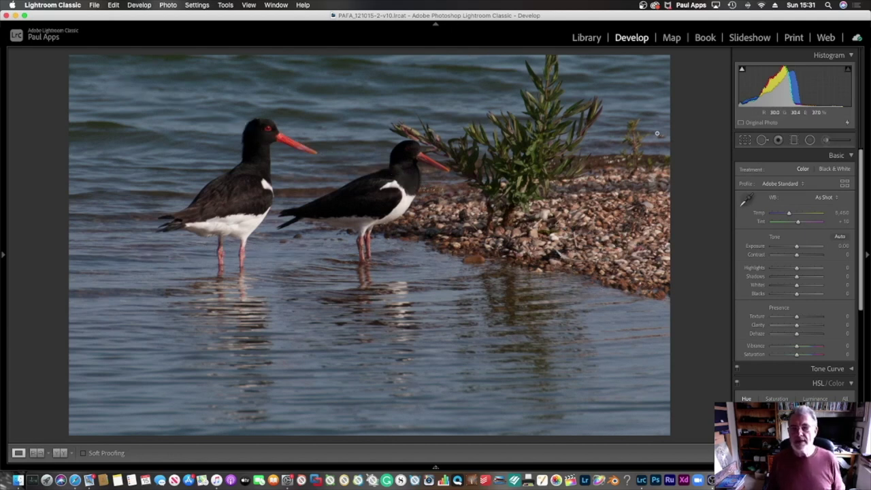
- Return to the library and bring up the sunset seascape photo P1540287.JPG
click(587, 37)
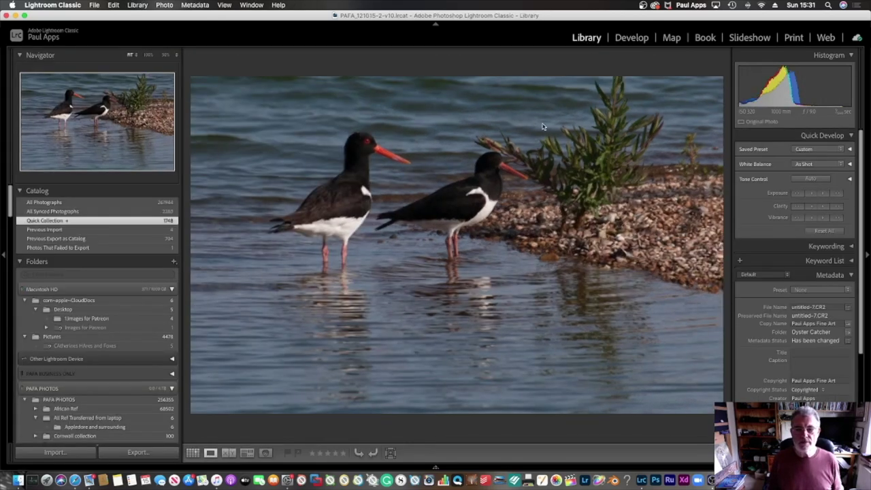
click(550, 137)
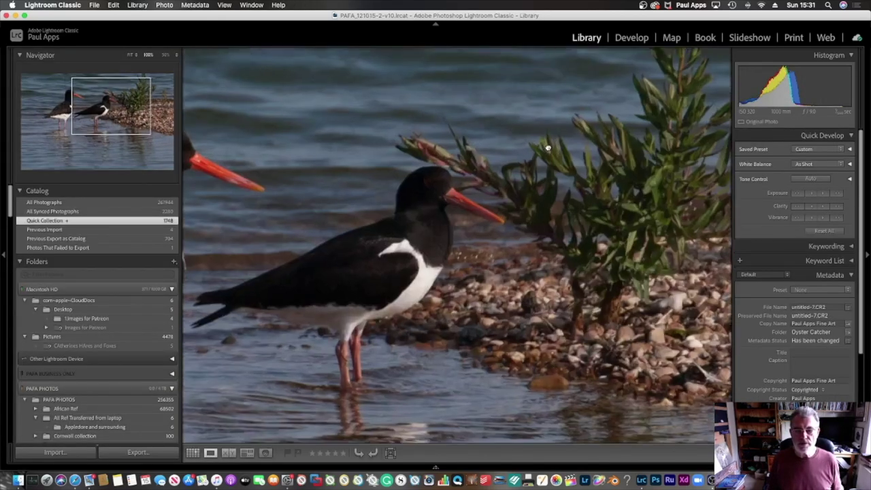
click(548, 148)
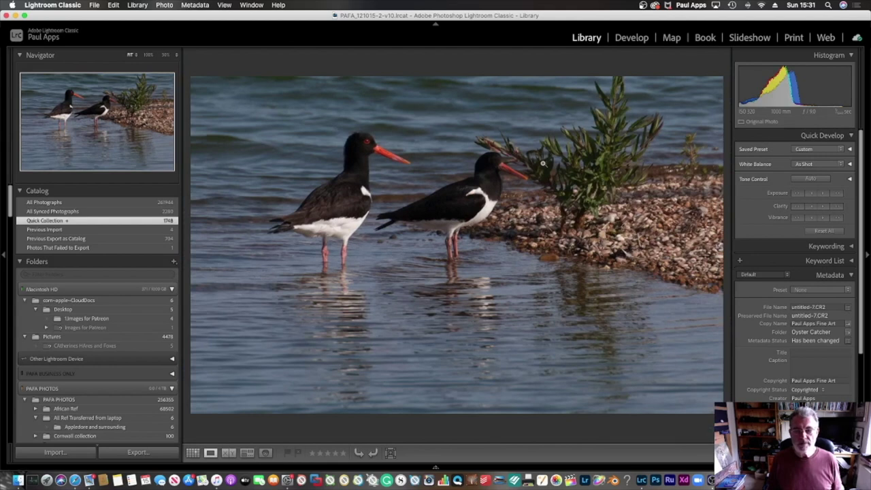
key(Right)
key(Right)
key(Right)
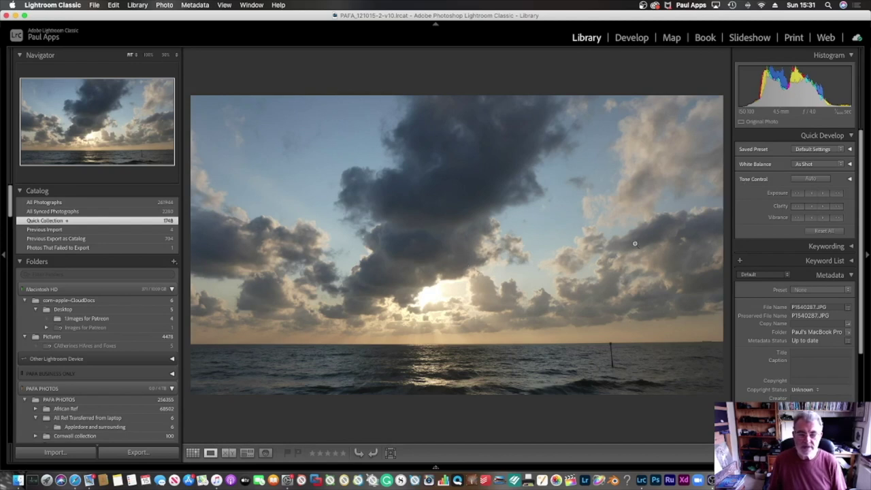
- Crop the sunset seascape to a narrower frame around the sun and dark cloud, trimming the sky, foreground water and both sides
click(626, 40)
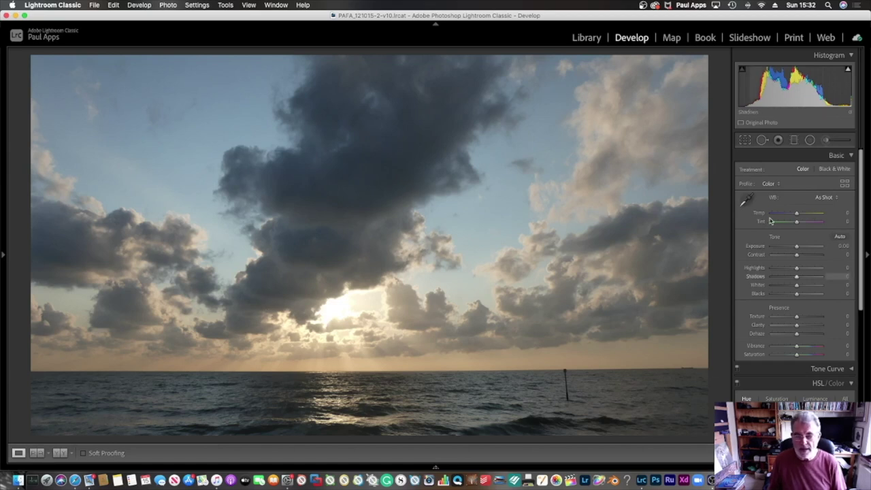
click(745, 140)
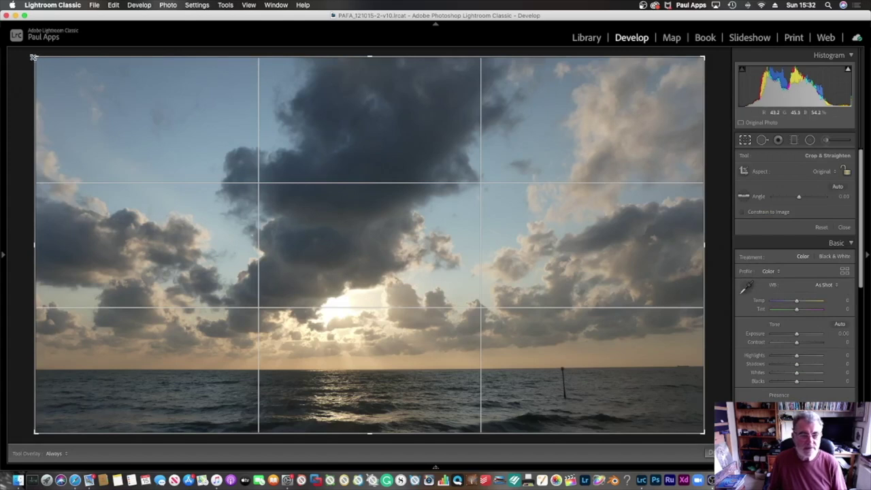
drag(35, 58, 32, 93)
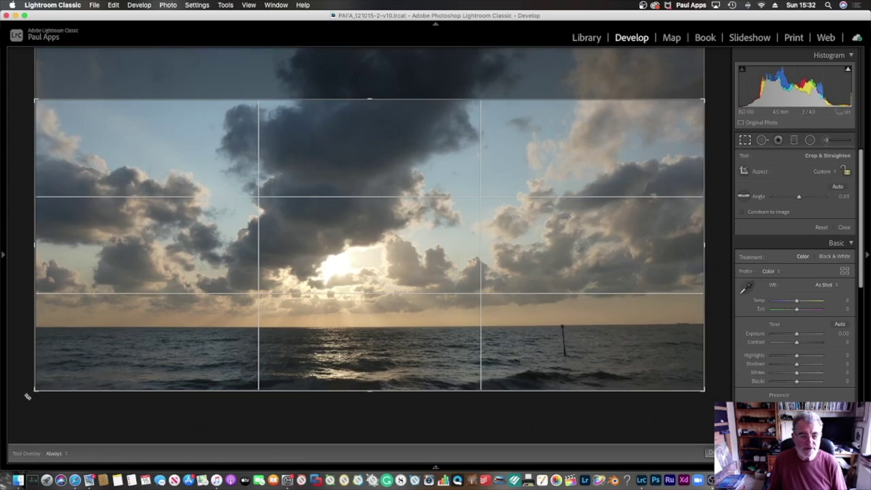
drag(37, 390, 37, 377)
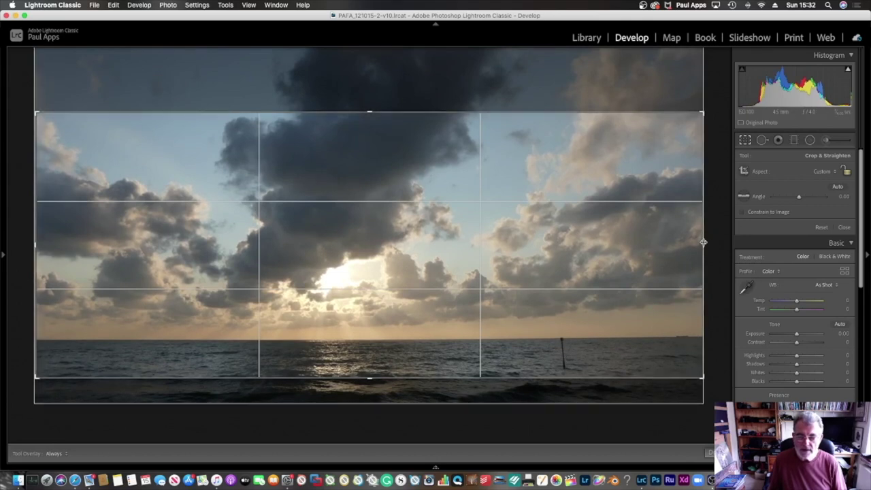
drag(700, 244, 628, 246)
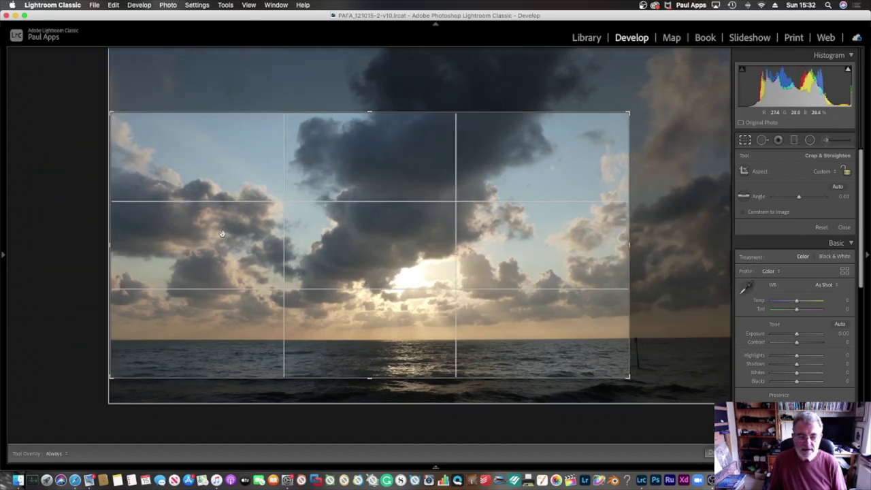
drag(109, 246, 171, 254)
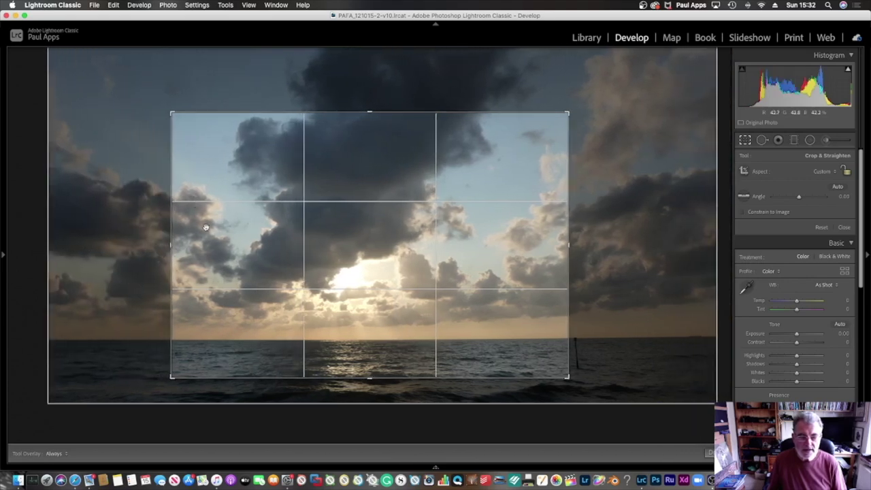
key(Return)
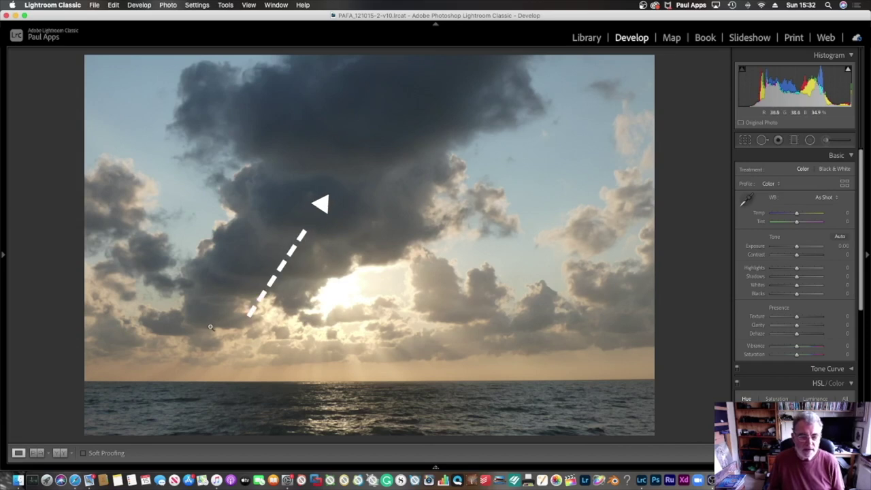
- Try repositioning the seascape crop so the sun falls on the lower-left thirds intersection and the post is included
click(745, 139)
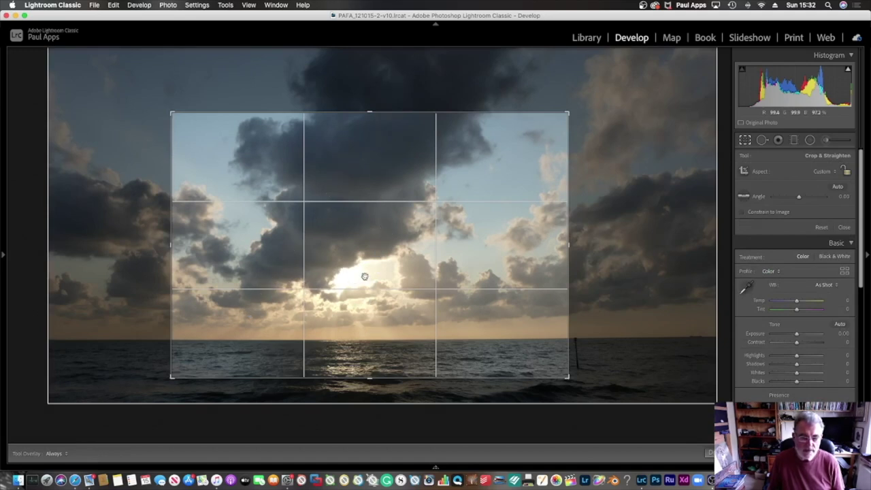
drag(371, 272, 394, 273)
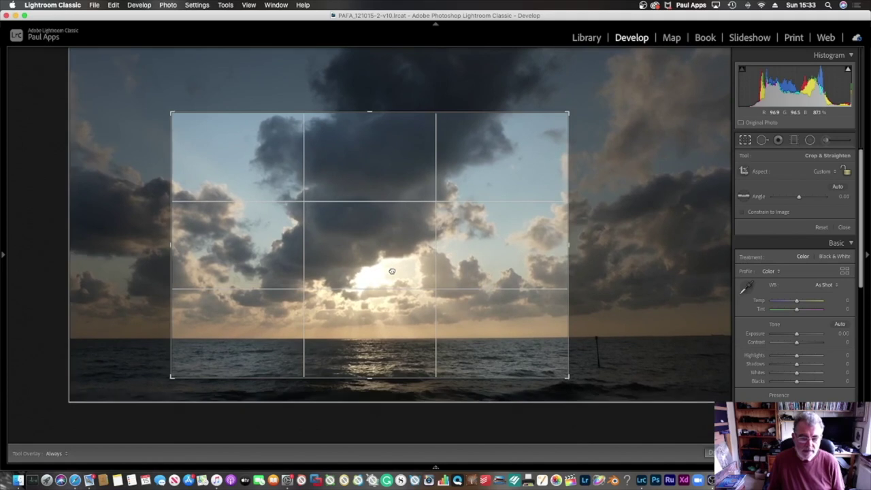
drag(386, 274, 320, 282)
drag(499, 360, 529, 366)
double_click(480, 319)
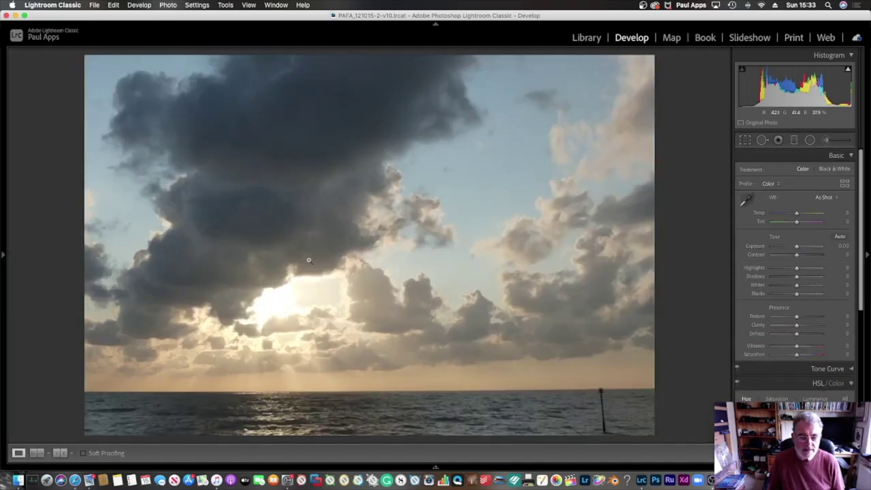
drag(382, 305, 383, 301)
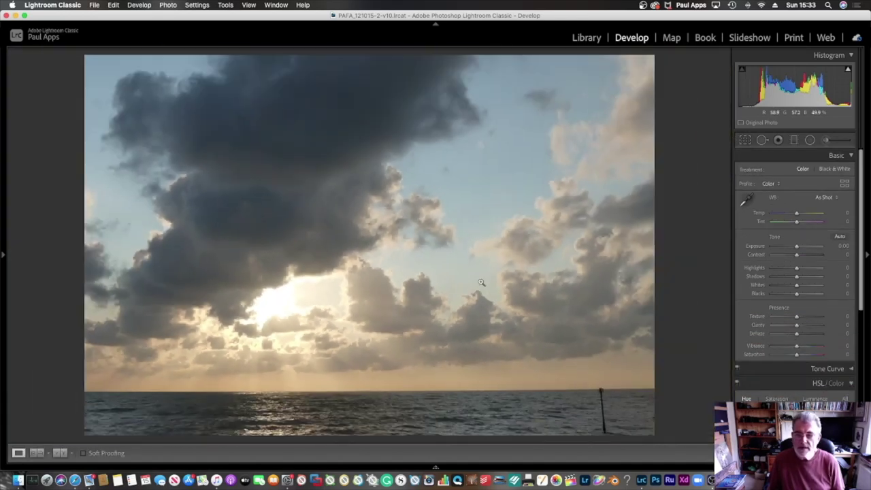
- Reposition the seascape crop so the sun sits nearer the centre, just above the lower thirds line, with the post excluded
click(745, 140)
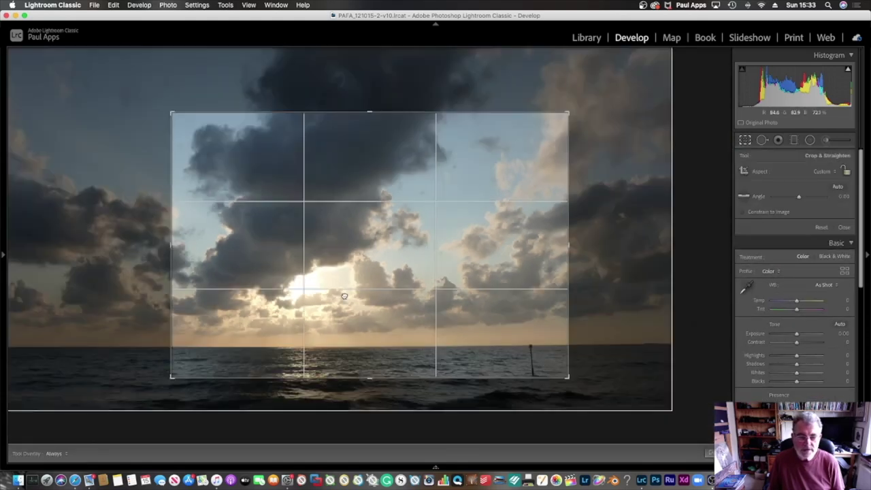
drag(347, 297, 387, 291)
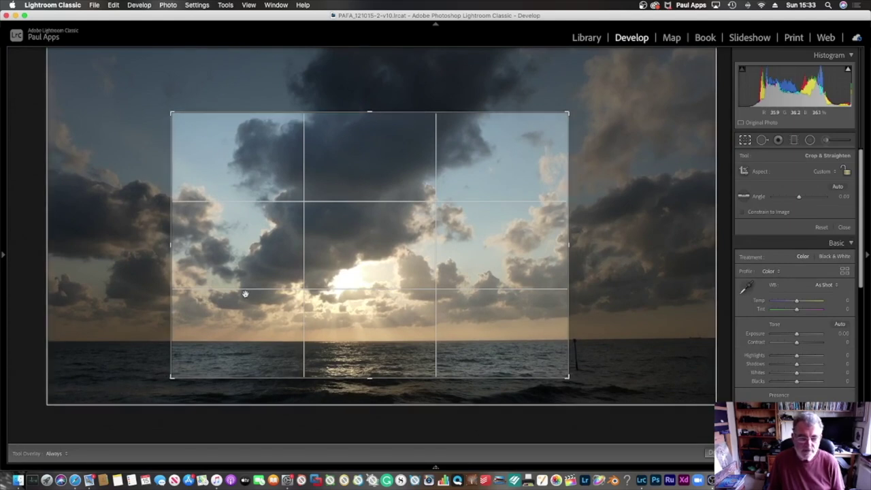
key(Return)
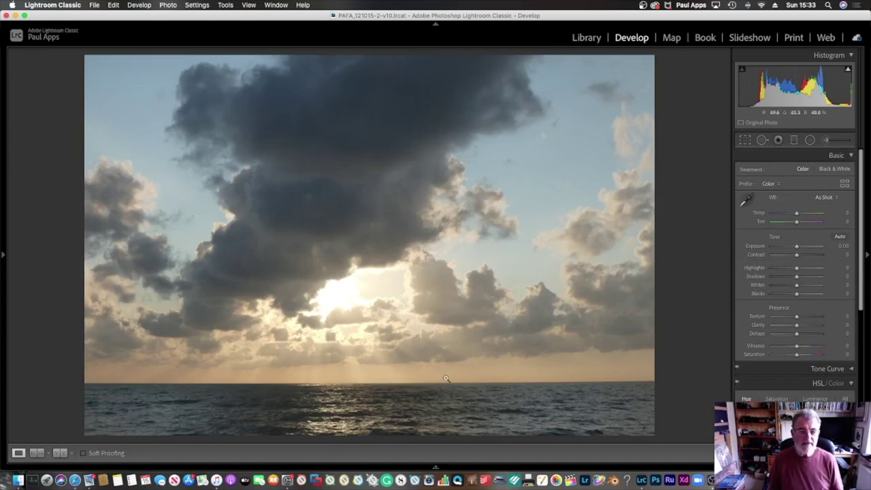